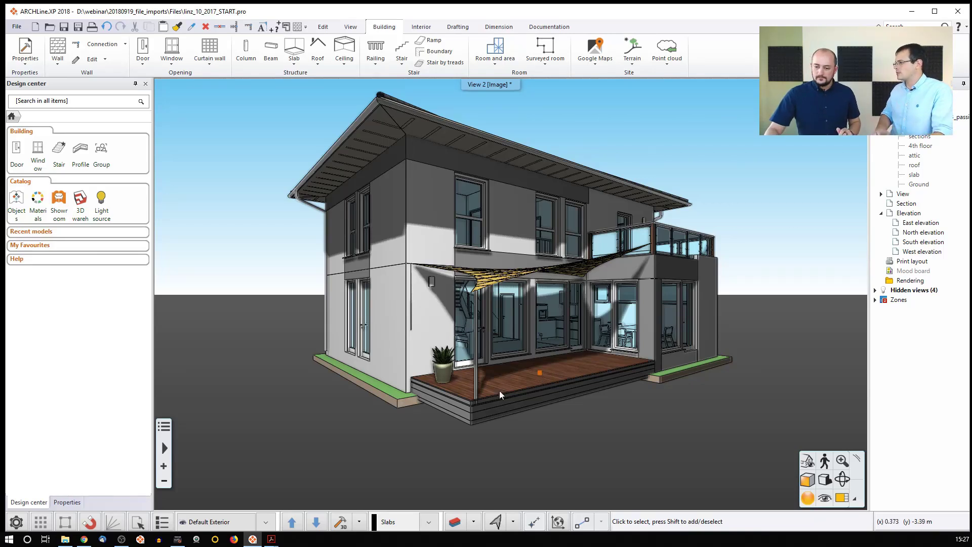
- Switch to File Explorer and browse the project's Files folder into Terrain and its ASCII subfolder to review the terrain source files
{"action": "left_click", "coordinate": [66, 539]}
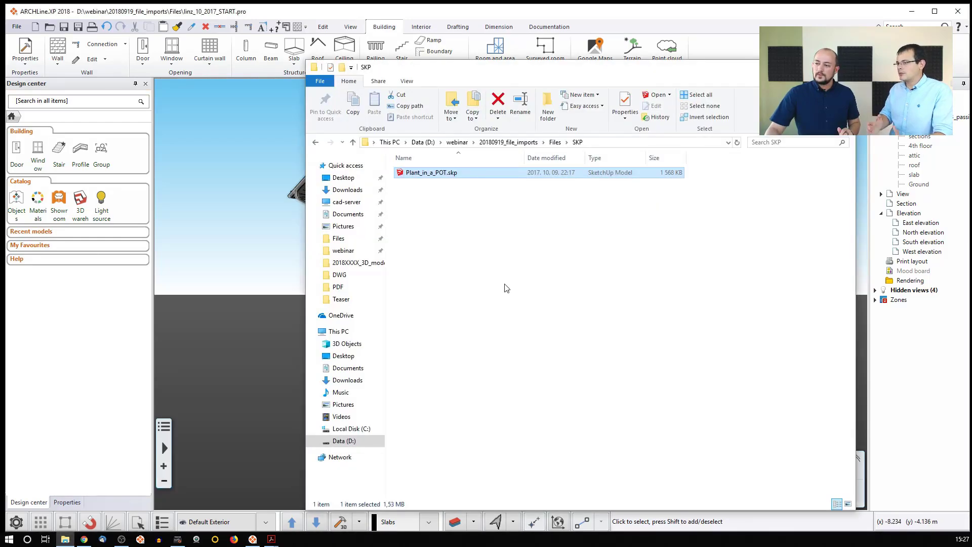
{"action": "left_click", "coordinate": [555, 143]}
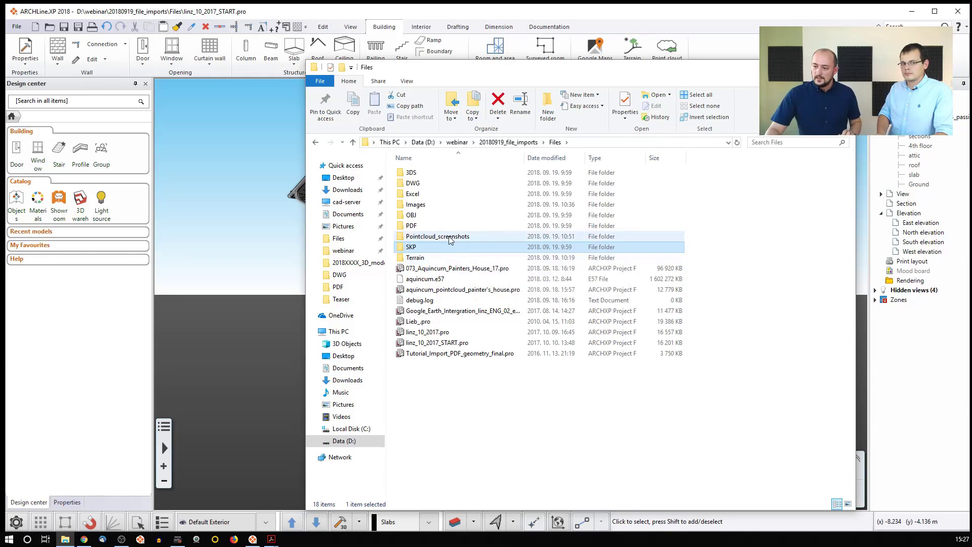
{"action": "double_click", "coordinate": [418, 259]}
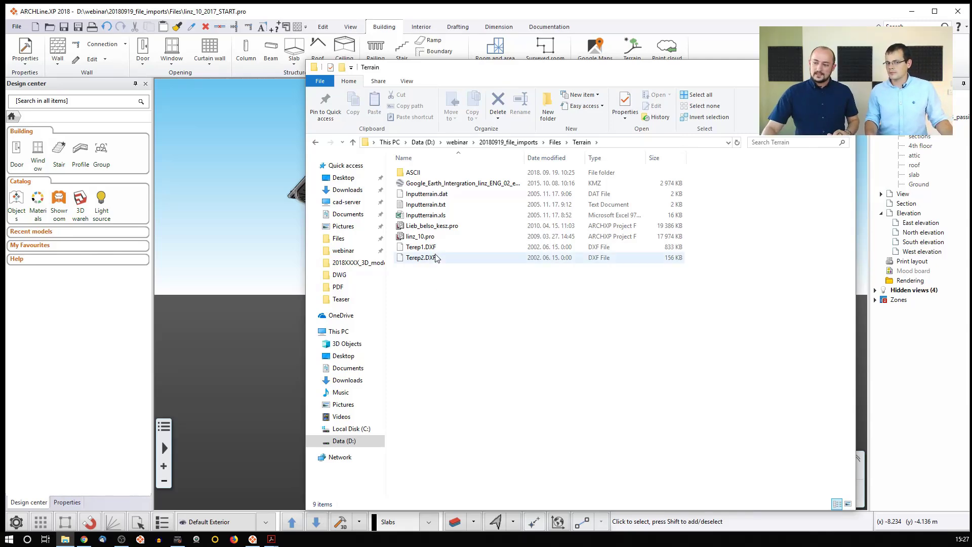
{"action": "double_click", "coordinate": [412, 174]}
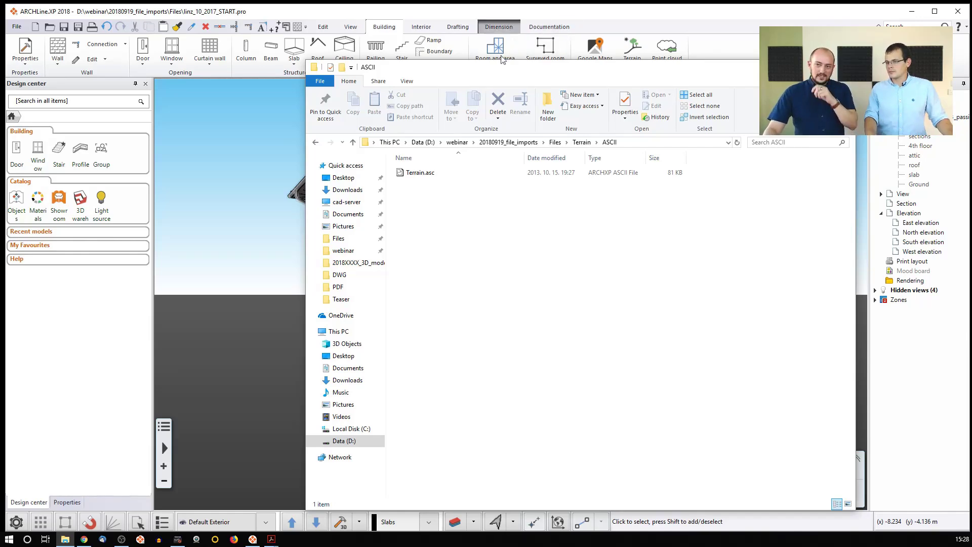
{"action": "left_click", "coordinate": [17, 28]}
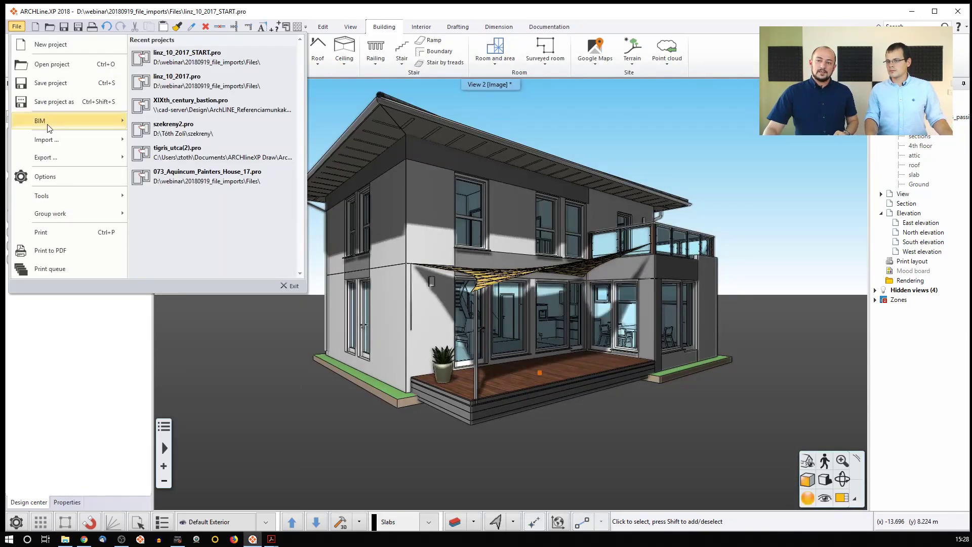
{"action": "mouse_move", "coordinate": [53, 141]}
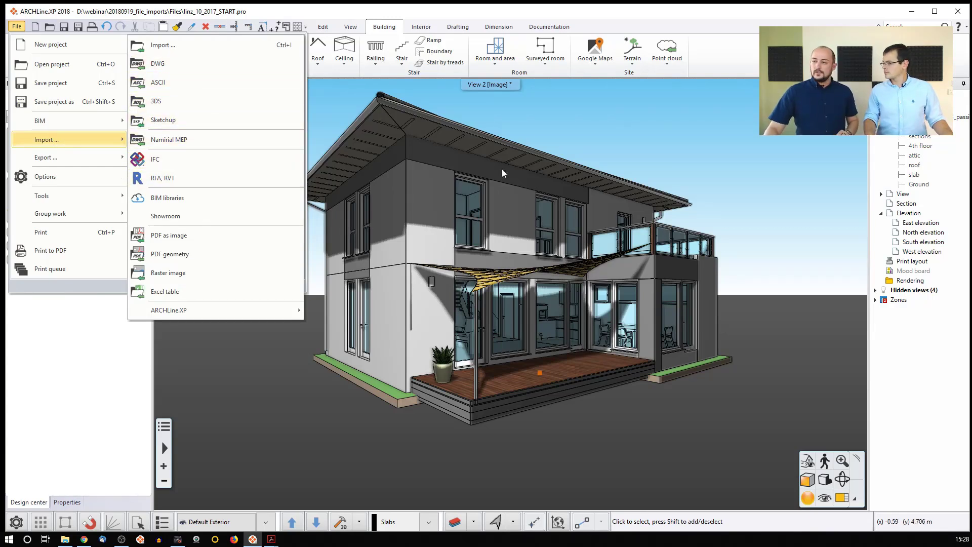
{"action": "left_click", "coordinate": [613, 14]}
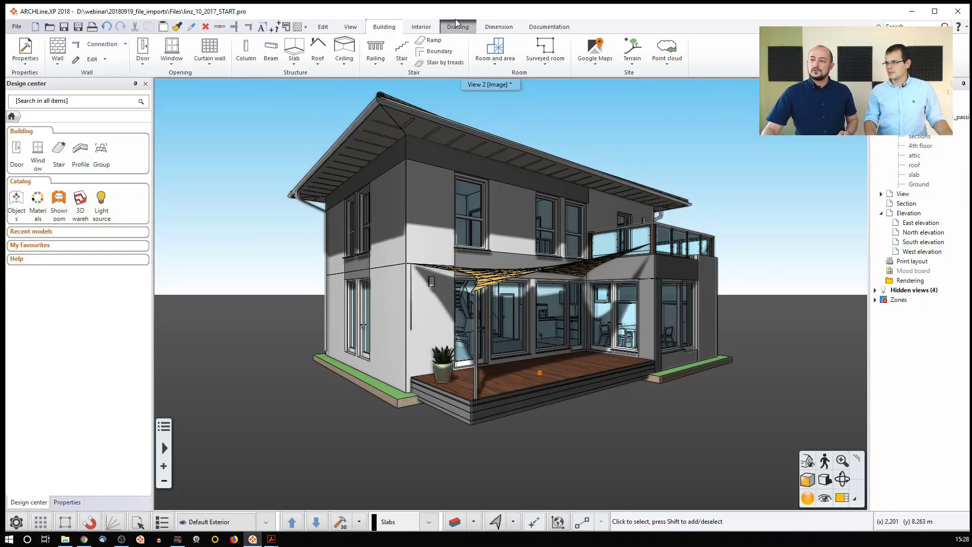
- Create a terrain from the file Terrain.asc in the ASCII subfolder of the Terrain folder
{"action": "left_click", "coordinate": [637, 61]}
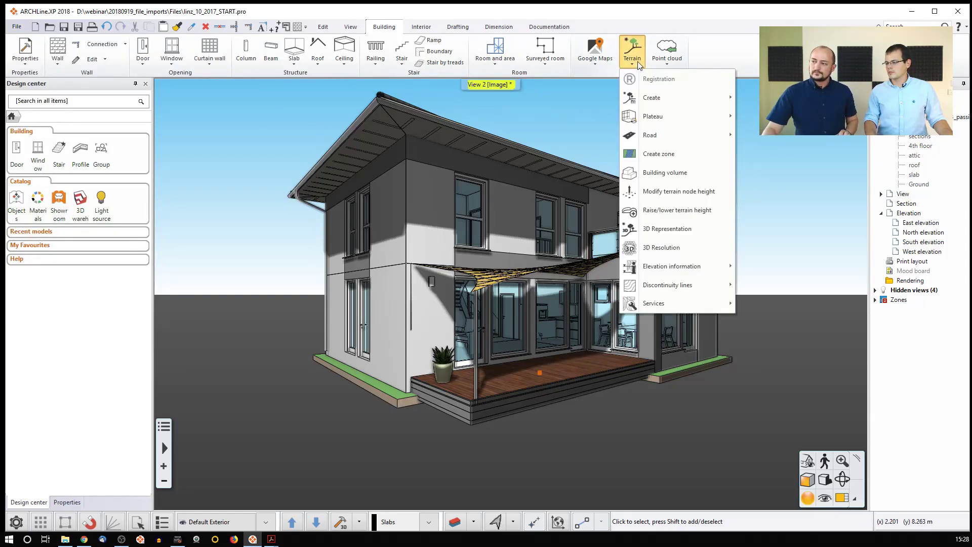
{"action": "mouse_move", "coordinate": [645, 107]}
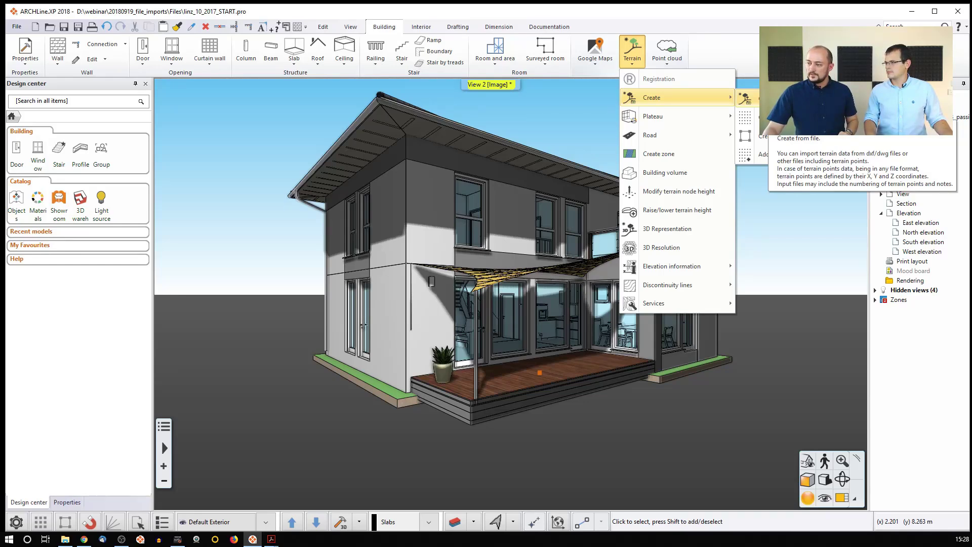
{"action": "left_click", "coordinate": [780, 97]}
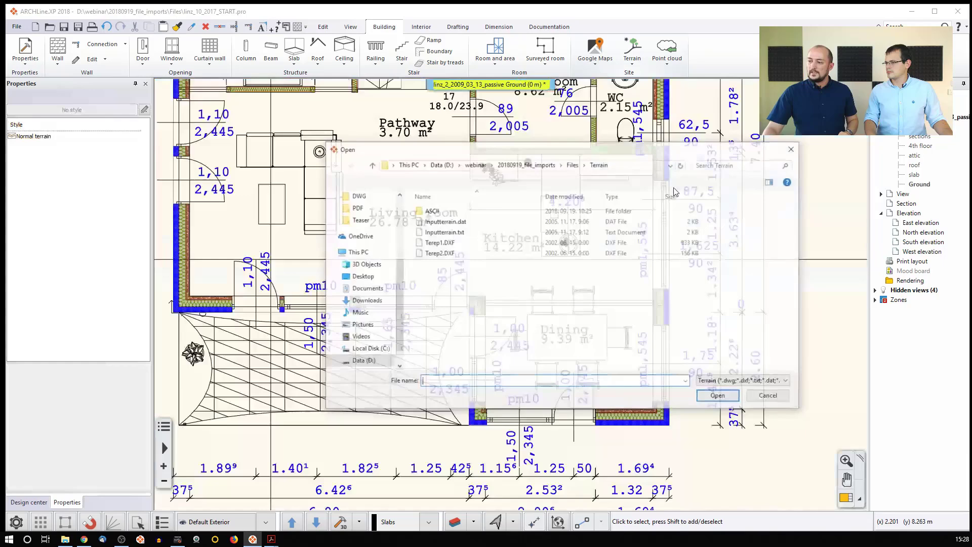
{"action": "double_click", "coordinate": [442, 212]}
{"action": "left_click", "coordinate": [446, 212]}
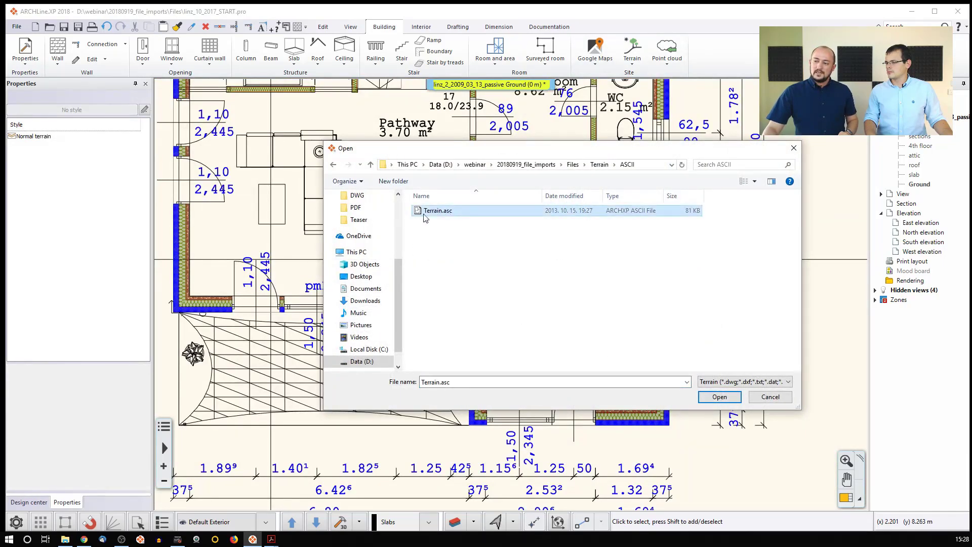
{"action": "left_click", "coordinate": [719, 397]}
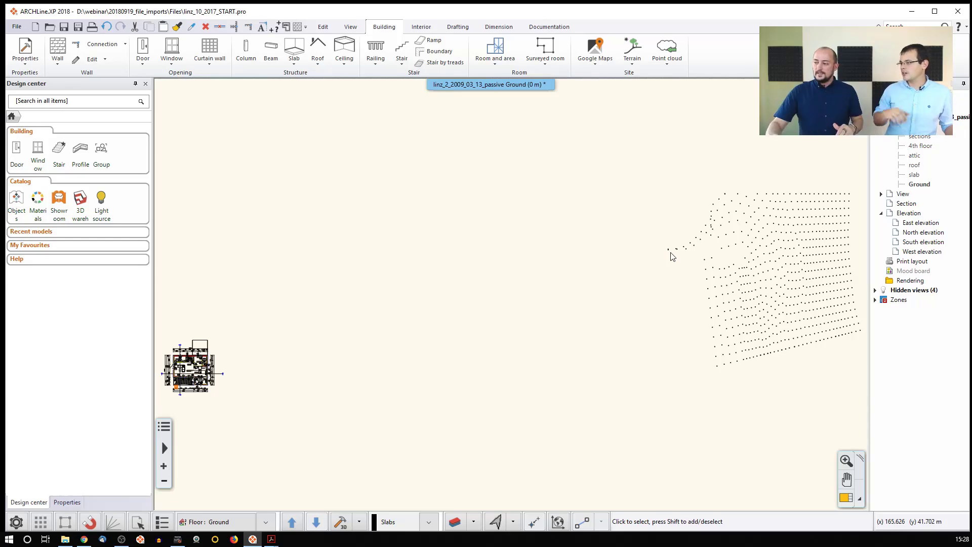
- Move the imported terrain points across the ground floor plan so that they surround the house
{"action": "left_click", "coordinate": [709, 266]}
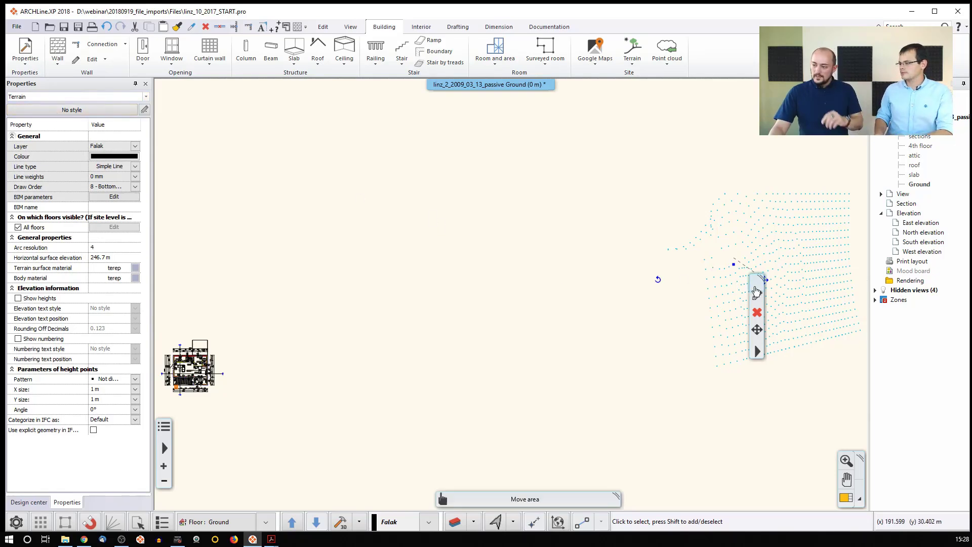
{"action": "middle_click_drag", "start_coordinate": [749, 262], "coordinate": [684, 245]}
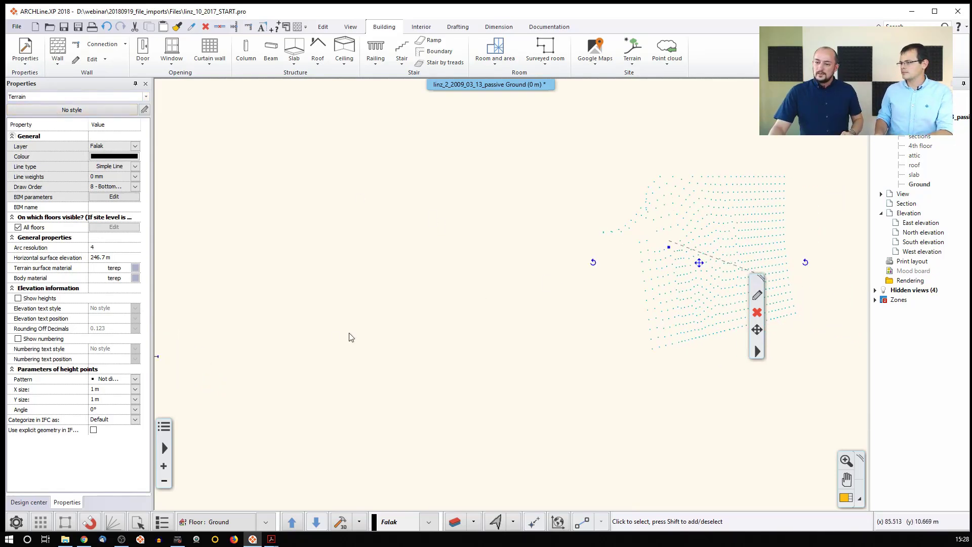
{"action": "left_click", "coordinate": [698, 263]}
{"action": "left_click", "coordinate": [734, 270]}
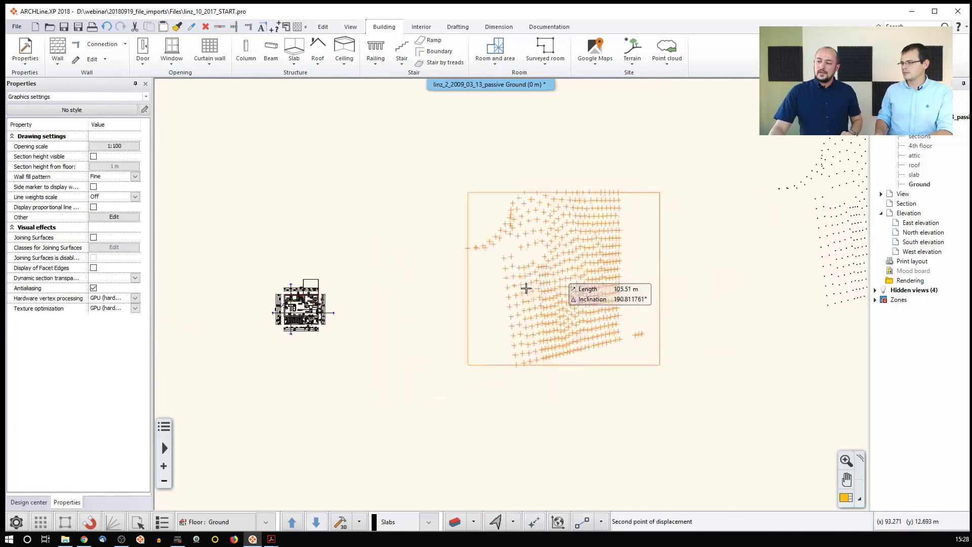
{"action": "left_click", "coordinate": [334, 313]}
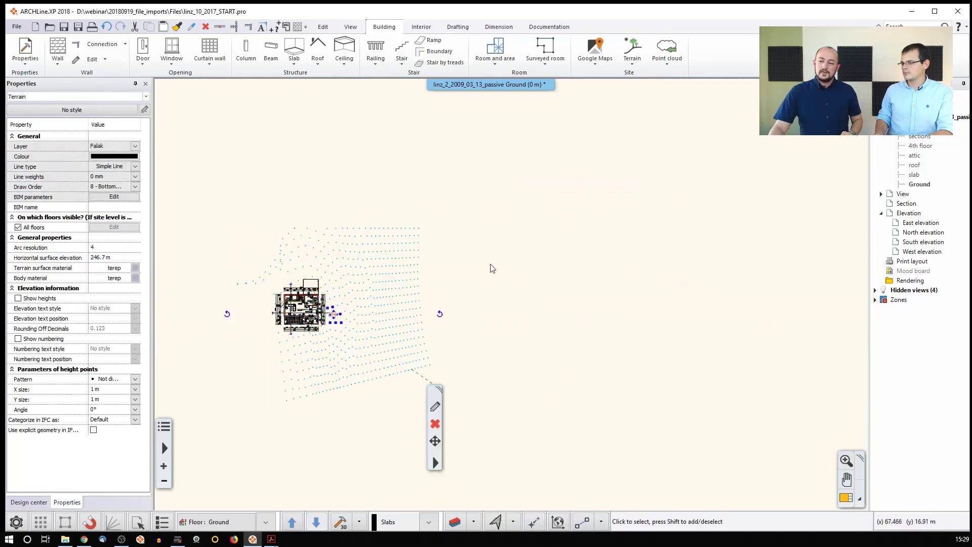
{"action": "left_click", "coordinate": [527, 235]}
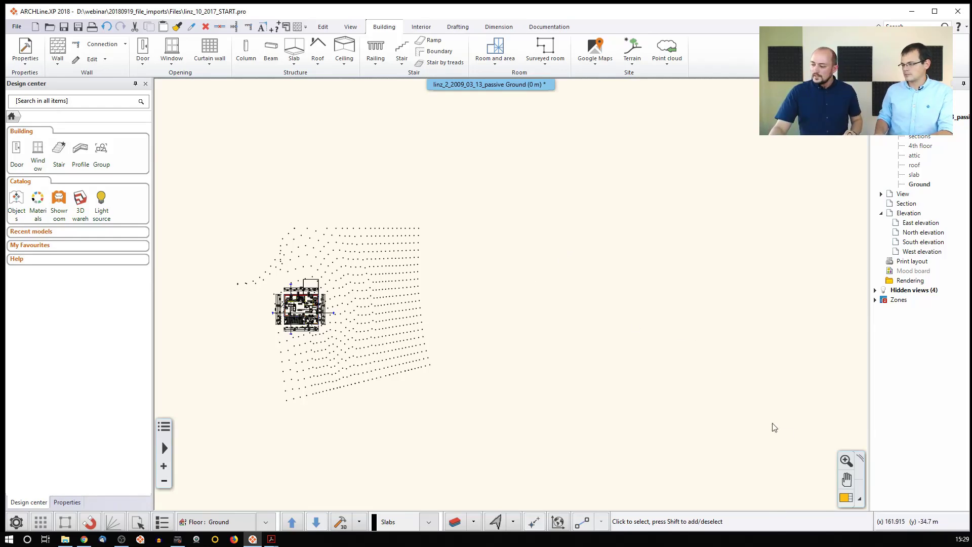
- Tile the floor plan and 3D view side by side and examine the terrain's height relative to the house in 3D
{"action": "left_click", "coordinate": [845, 497]}
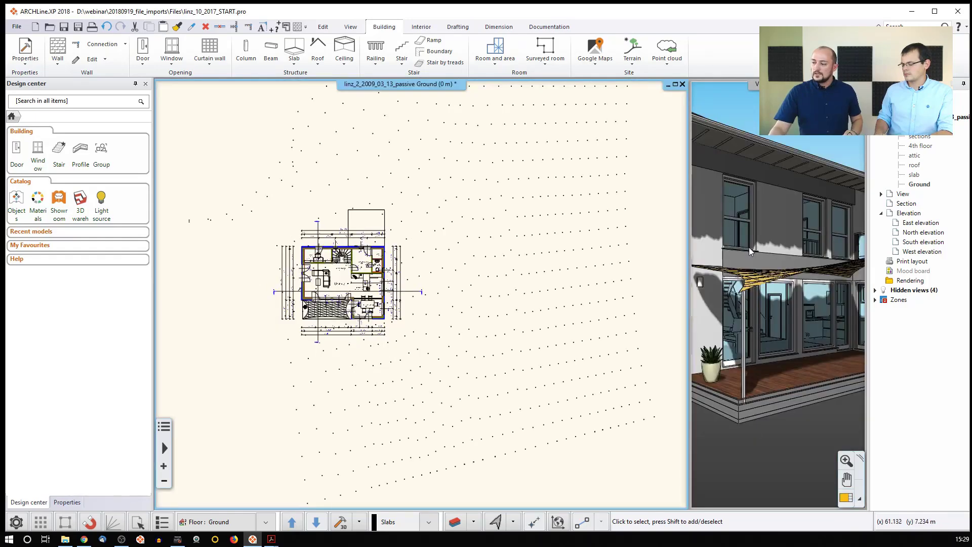
{"action": "left_click", "coordinate": [805, 477]}
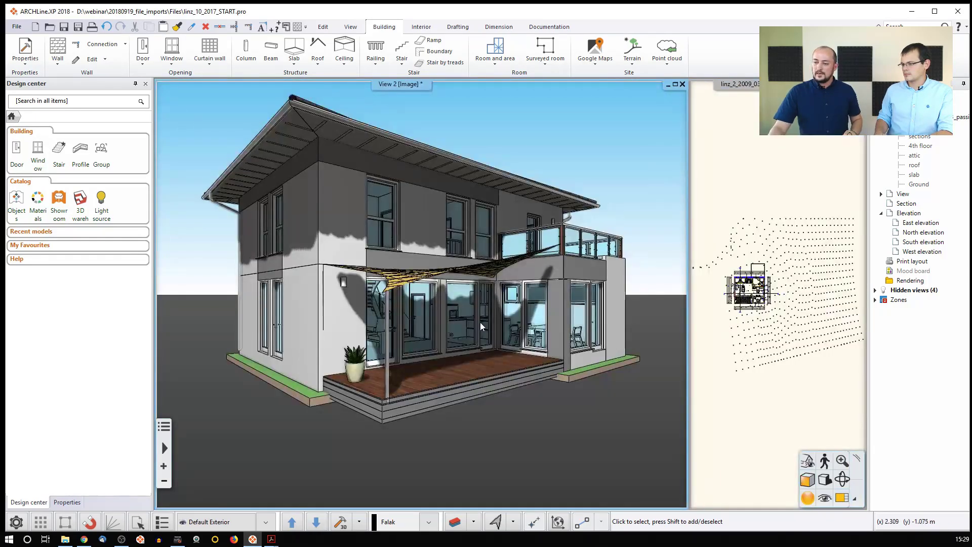
{"action": "scroll", "coordinate": [477, 321], "scroll_direction": "down", "scroll_amount": 8}
{"action": "scroll", "coordinate": [435, 325], "scroll_direction": "up", "scroll_amount": 4}
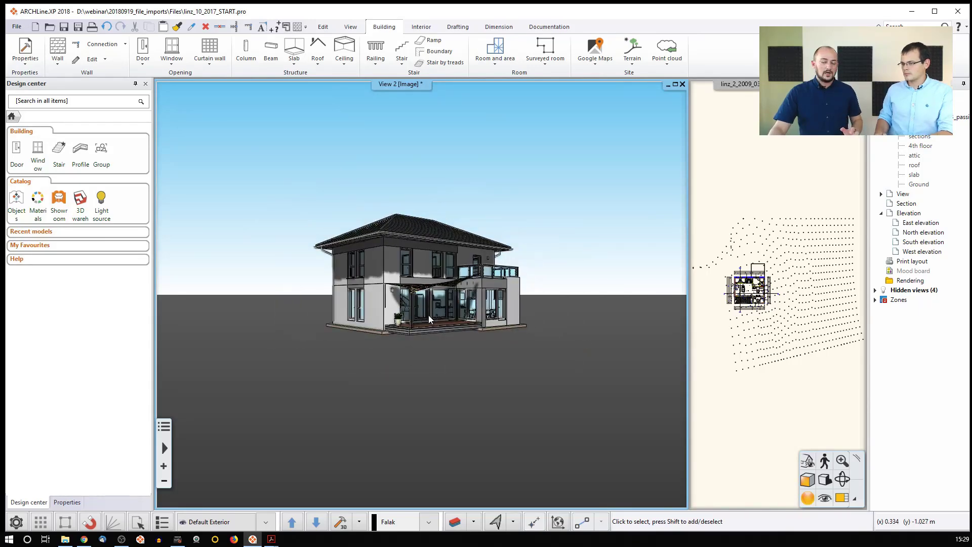
{"action": "scroll", "coordinate": [429, 310], "scroll_direction": "down", "scroll_amount": 5}
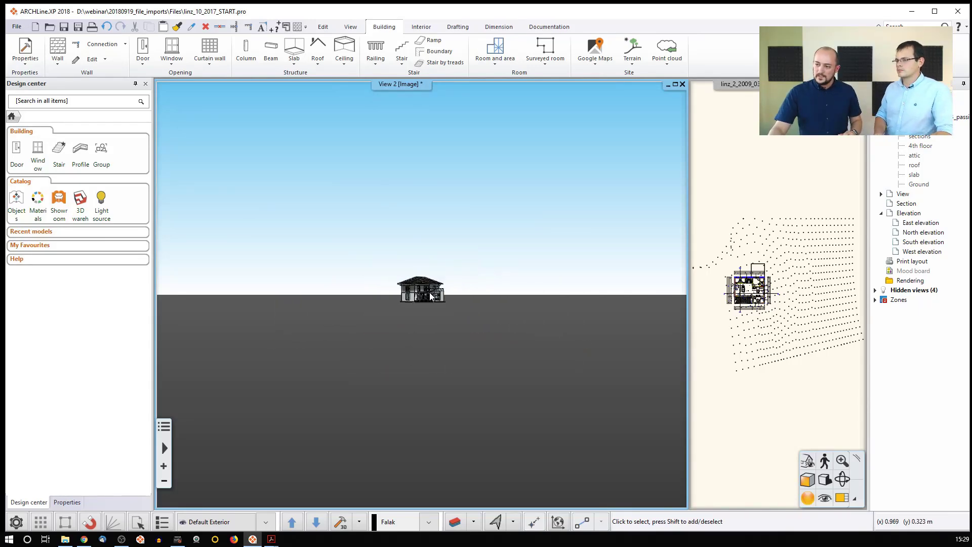
{"action": "scroll", "coordinate": [430, 293], "scroll_direction": "down", "scroll_amount": 5}
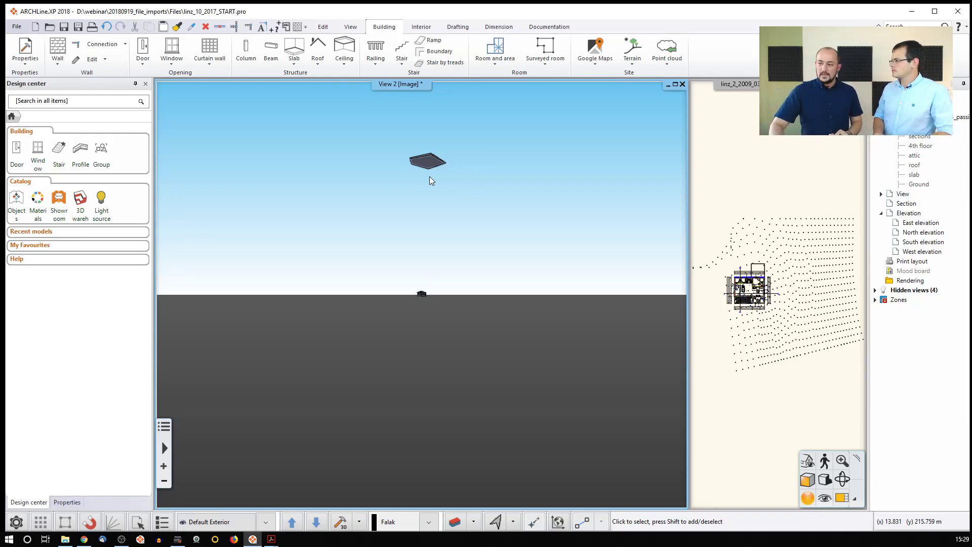
- Check the height of a terrain point beside the house with Modify terrain node height, leaving the value as is
{"action": "left_click", "coordinate": [786, 280]}
{"action": "scroll", "coordinate": [782, 288], "scroll_direction": "up", "scroll_amount": 5}
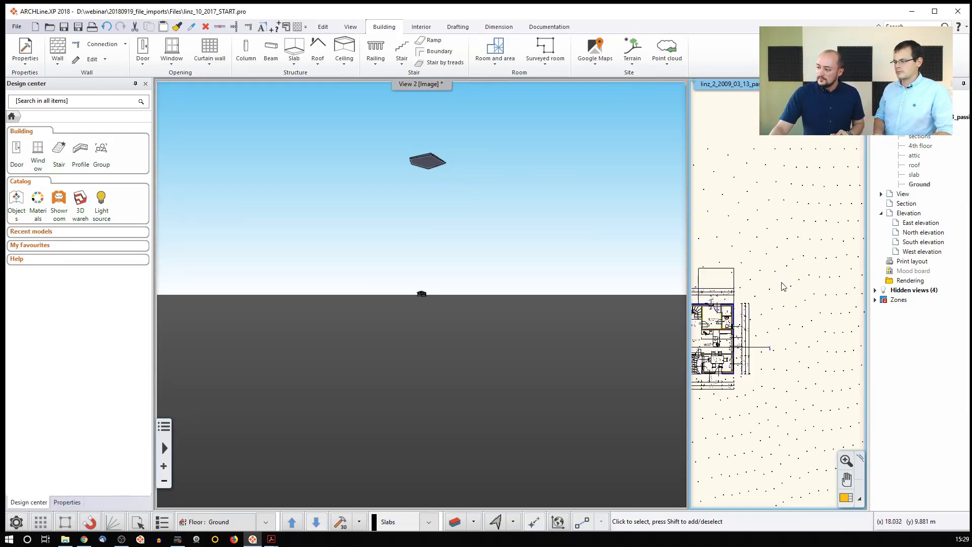
{"action": "left_click", "coordinate": [767, 296]}
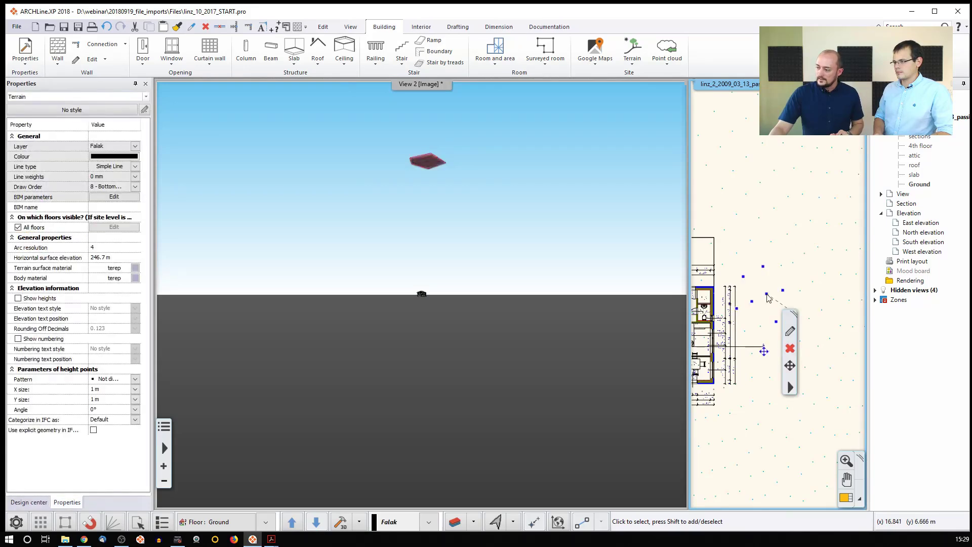
{"action": "right_click", "coordinate": [791, 393]}
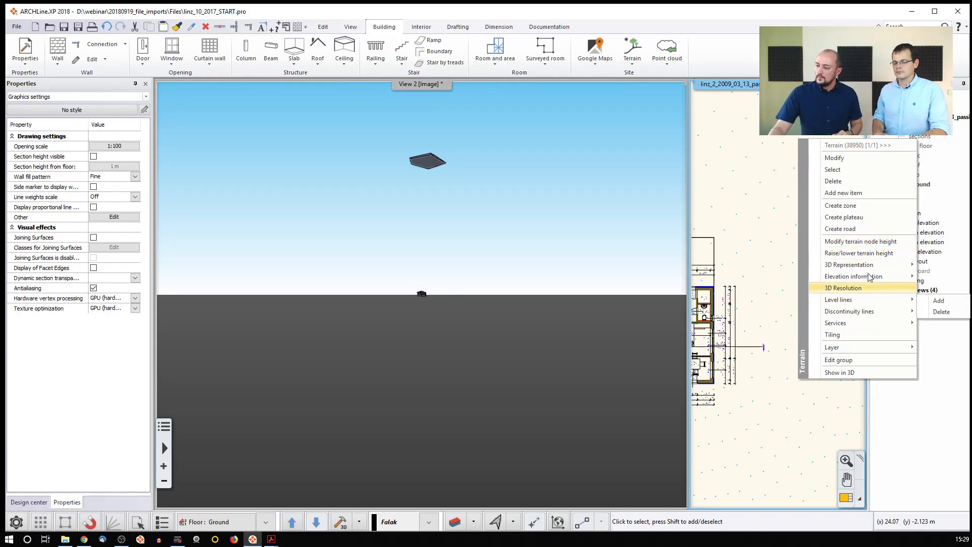
{"action": "left_click", "coordinate": [878, 246]}
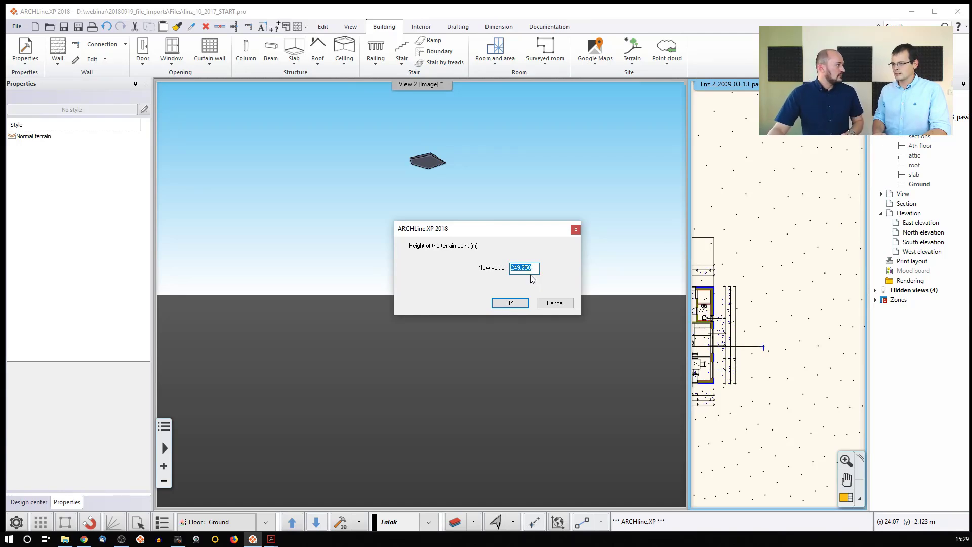
{"action": "left_click", "coordinate": [555, 304]}
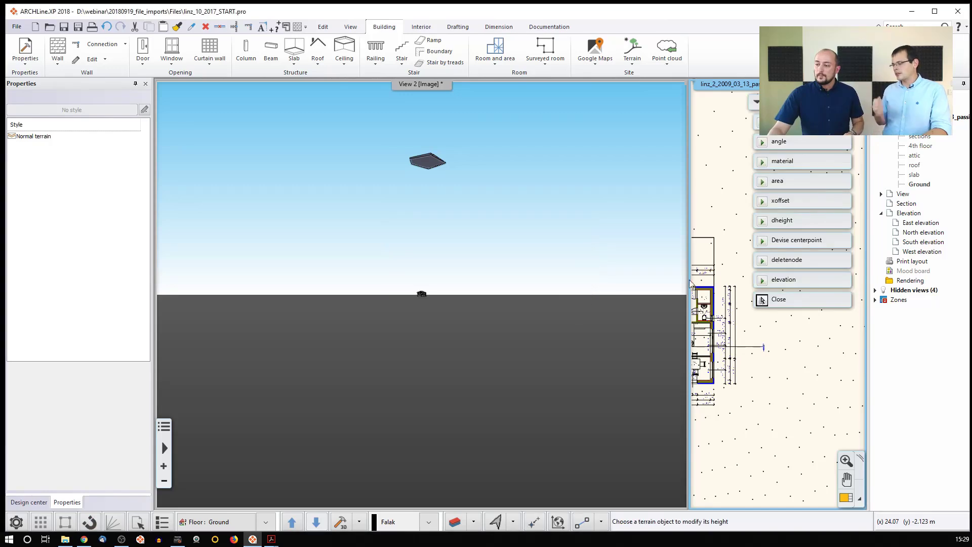
{"action": "key", "text": "Escape"}
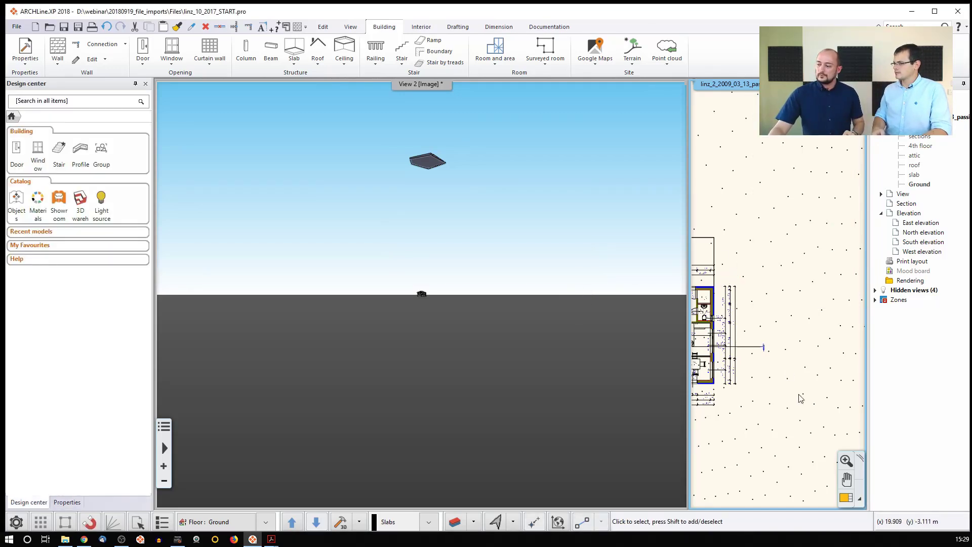
- Set the building elevation above sea level to 250 m in the level settings and rebuild the 3D model
{"action": "left_click", "coordinate": [846, 498]}
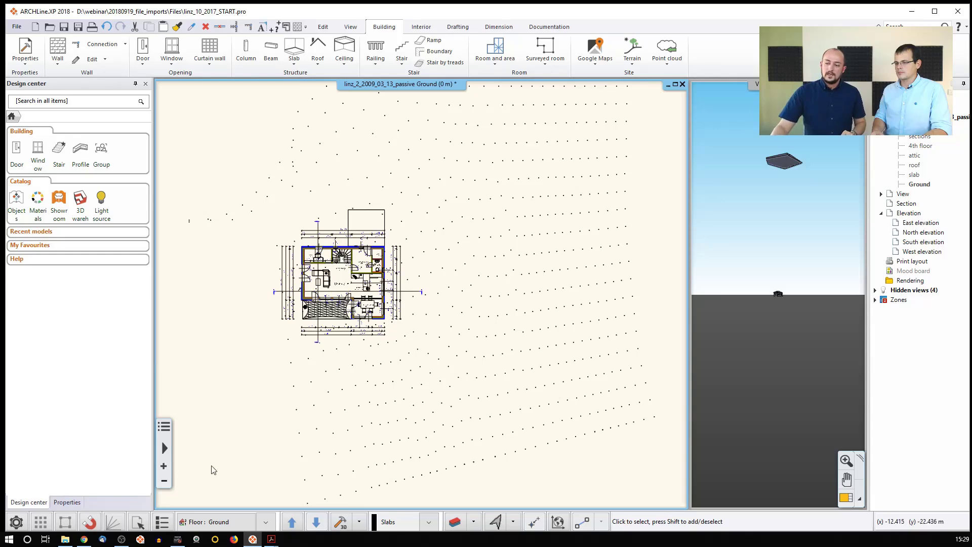
{"action": "left_click", "coordinate": [219, 523]}
{"action": "left_click", "coordinate": [452, 416]}
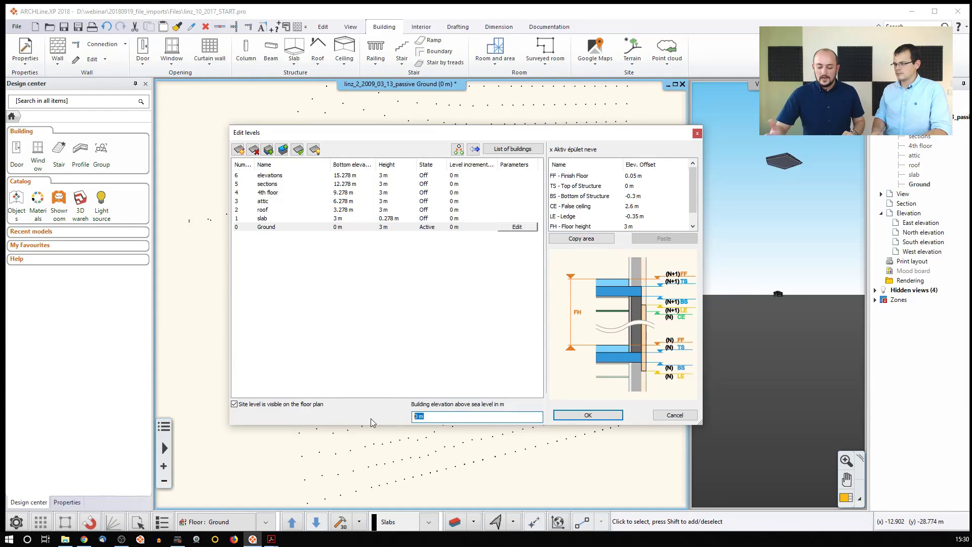
{"action": "type", "text": "250"}
{"action": "key", "text": "Return"}
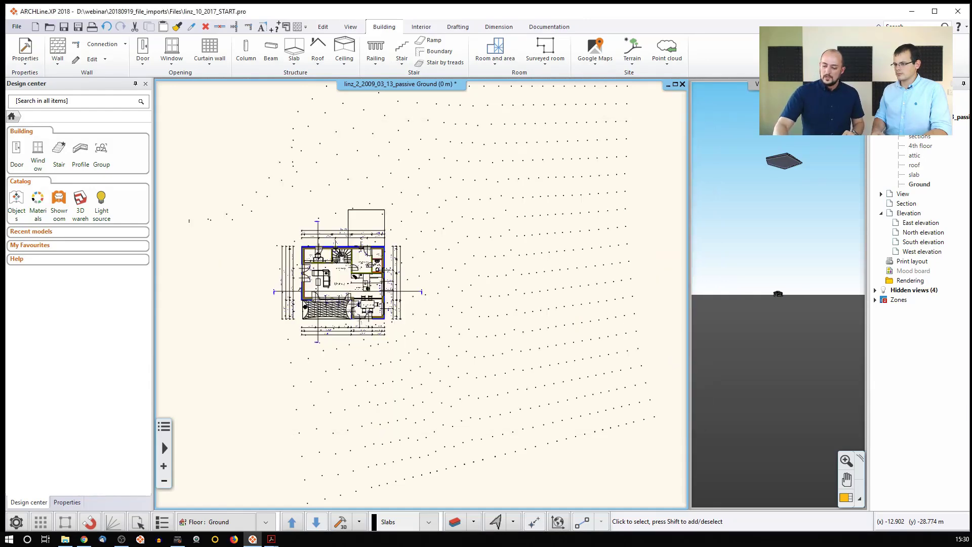
{"action": "left_click", "coordinate": [341, 521]}
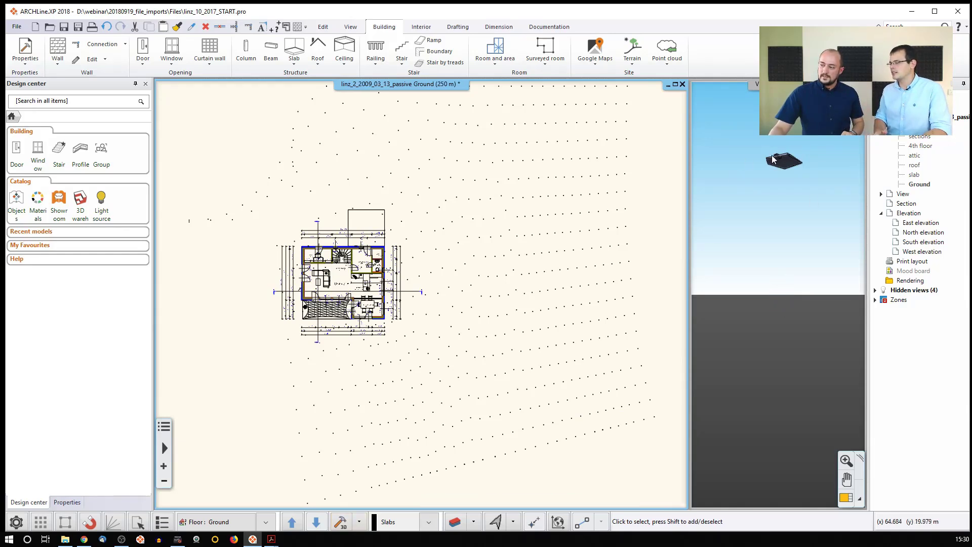
- Show the house and terrain in an axonometric view in the 3D window beside the floor plan
{"action": "left_click", "coordinate": [845, 498]}
{"action": "left_click", "coordinate": [845, 498]}
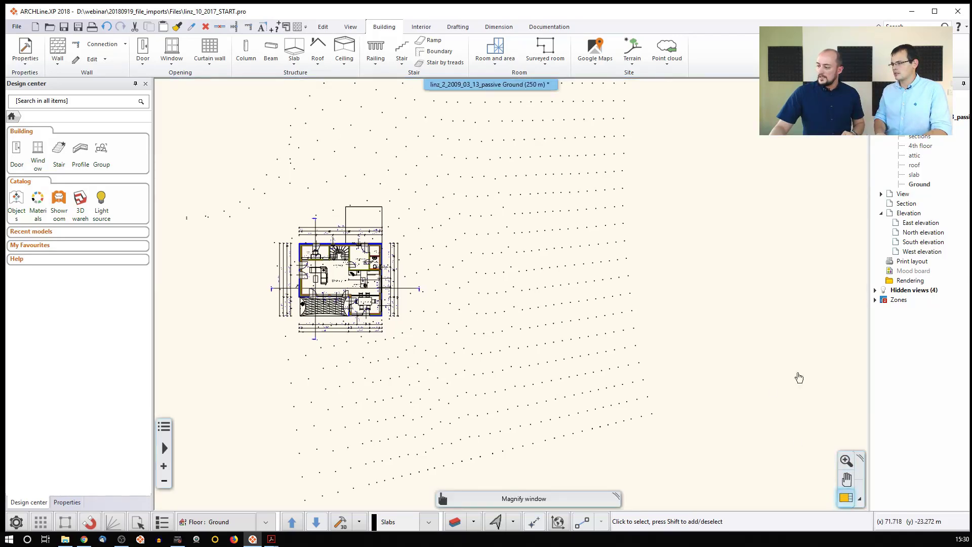
{"action": "left_click", "coordinate": [807, 461]}
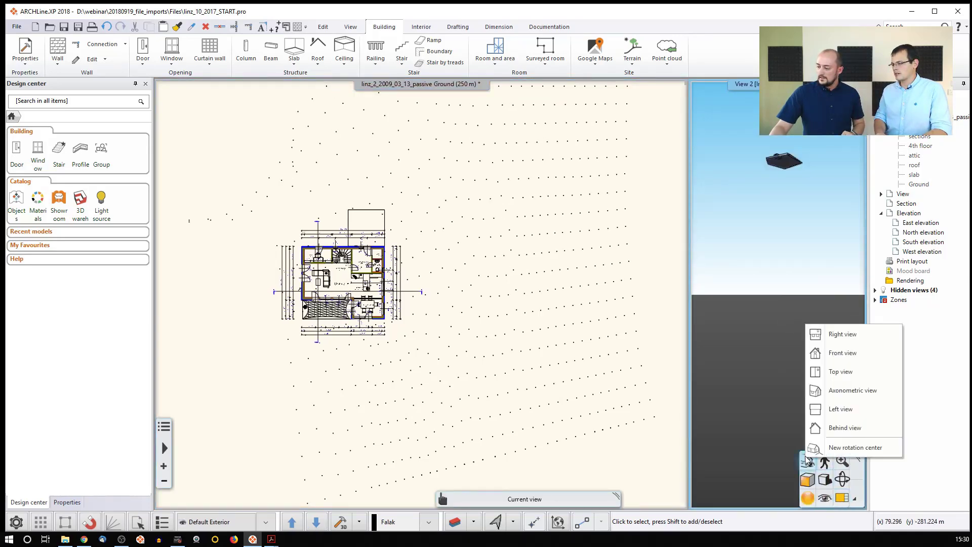
{"action": "left_click", "coordinate": [840, 391]}
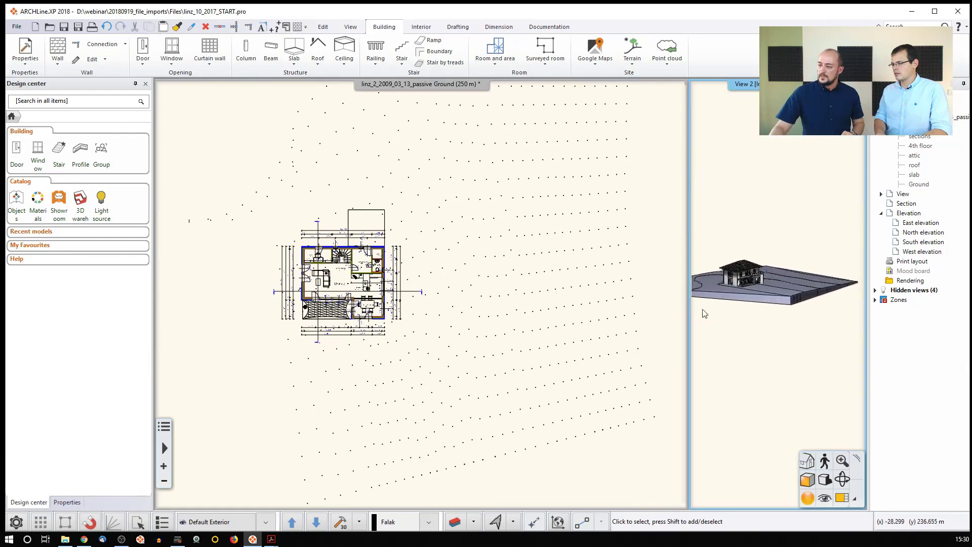
- Swap the tiled views so the 3D view fills the larger pane and examine how the house sits on the terrain from another side
{"action": "left_click", "coordinate": [842, 499]}
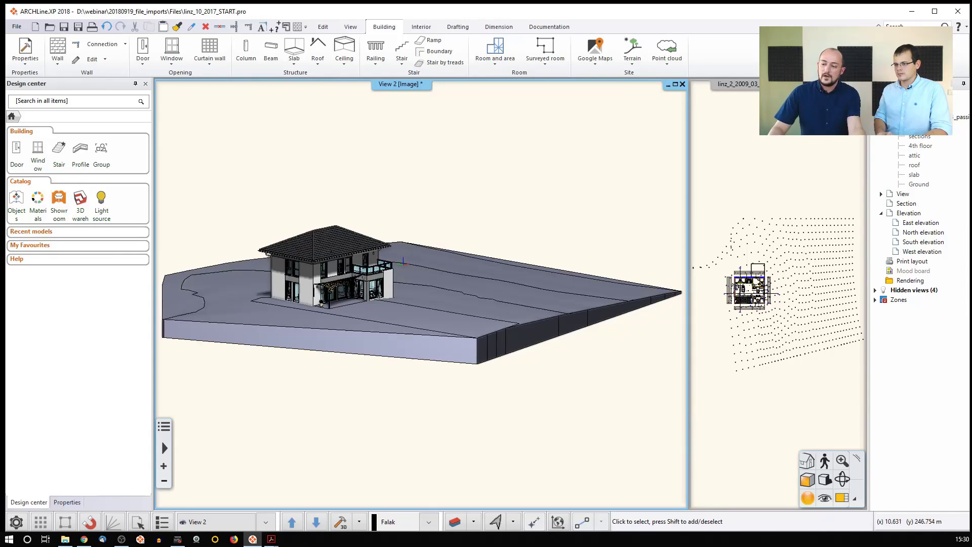
{"action": "middle_click_drag", "start_coordinate": [400, 268], "coordinate": [465, 296], "text": "shift"}
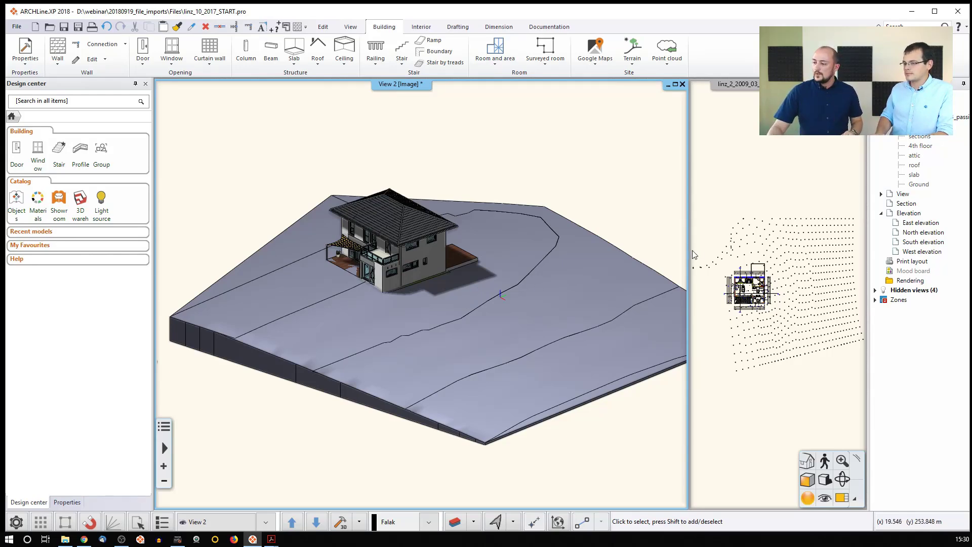
- Import the Terep1.DXF terrain into the ground floor plan with units of 1000 mm and fit the model in the 3D view
{"action": "left_click", "coordinate": [762, 256]}
{"action": "scroll", "coordinate": [762, 257], "scroll_direction": "down", "scroll_amount": 2}
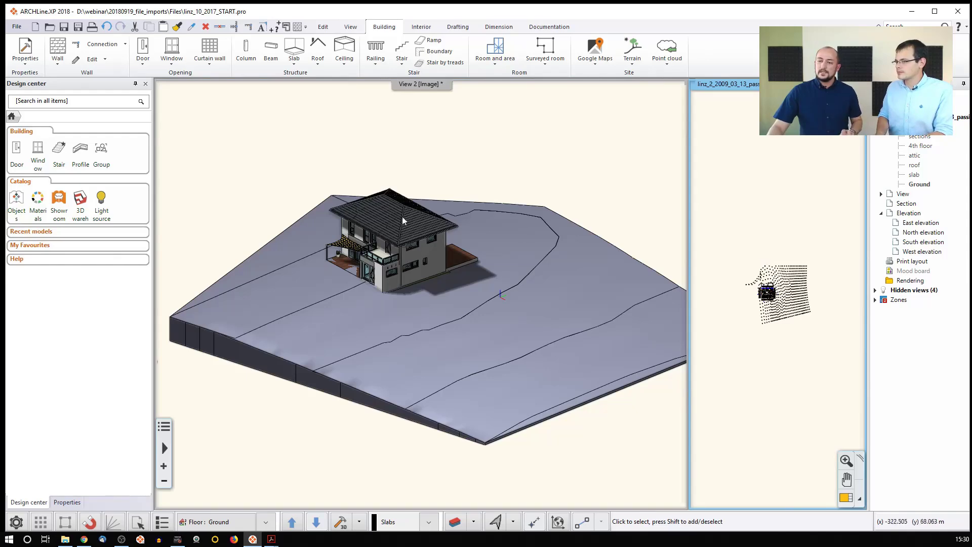
{"action": "left_click", "coordinate": [631, 50]}
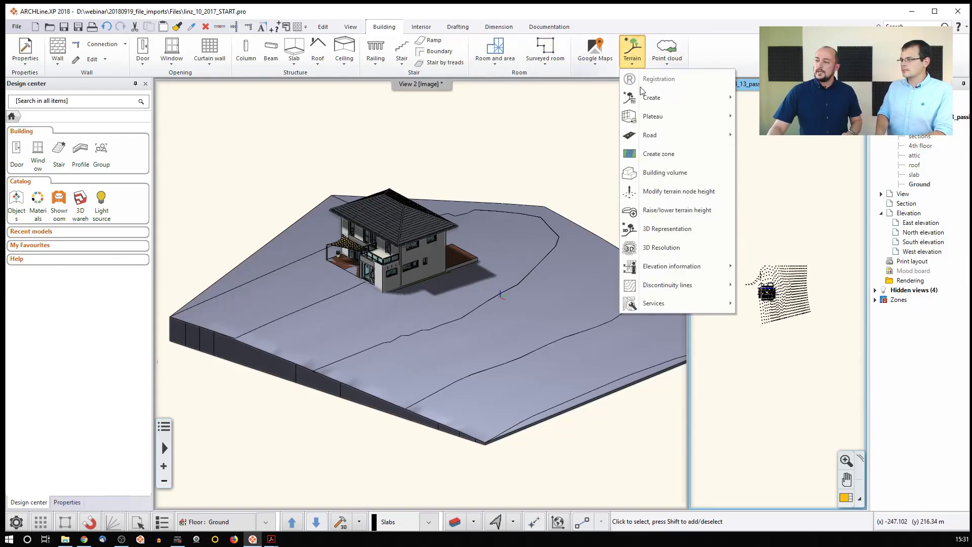
{"action": "mouse_move", "coordinate": [658, 98]}
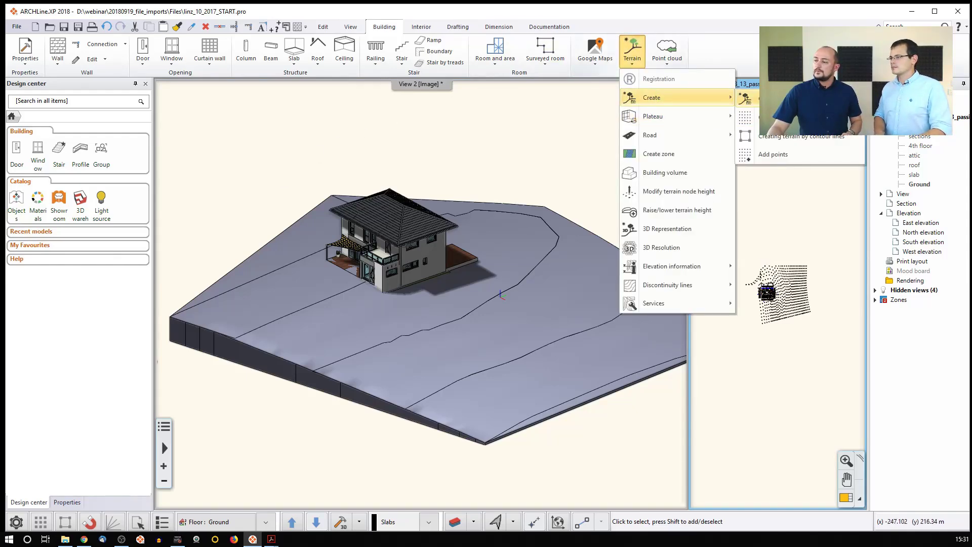
{"action": "left_click", "coordinate": [750, 117]}
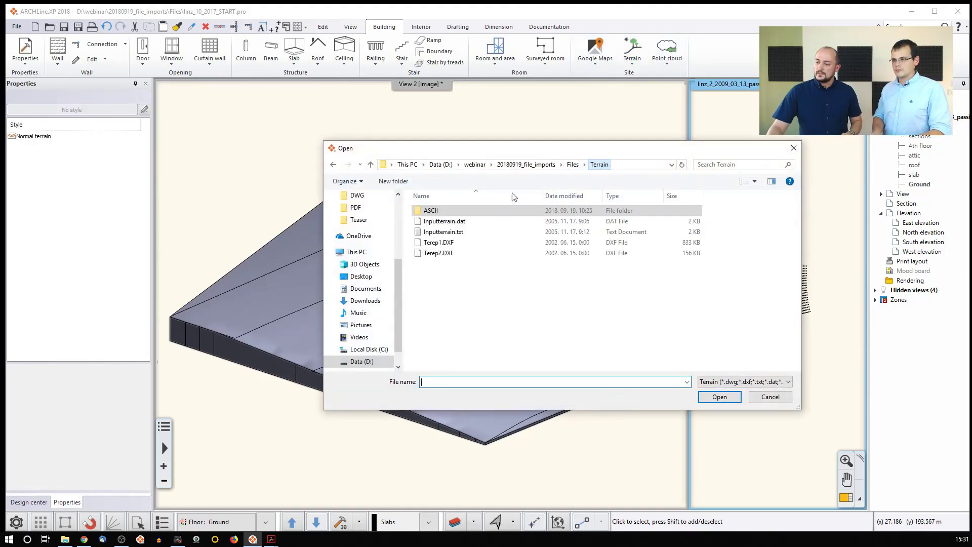
{"action": "left_click", "coordinate": [438, 243]}
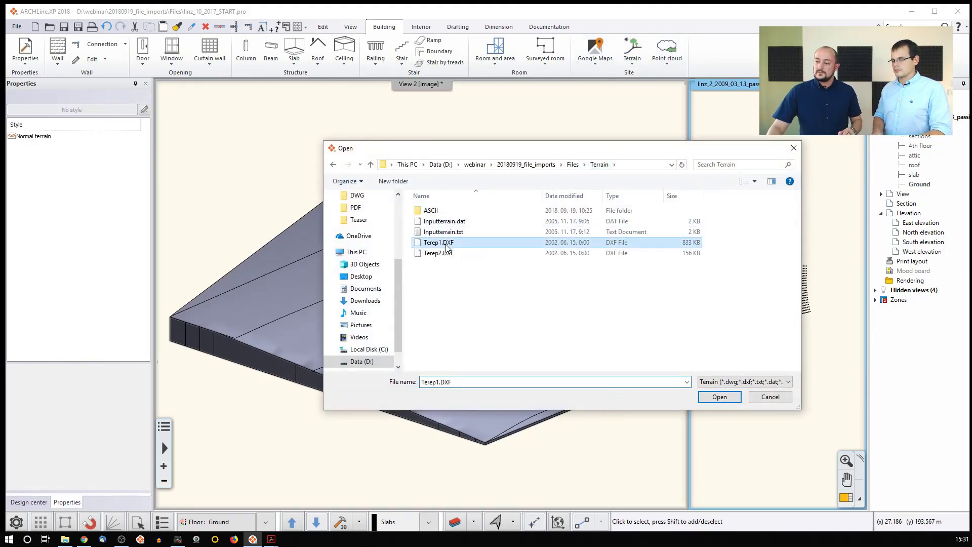
{"action": "left_click", "coordinate": [720, 397]}
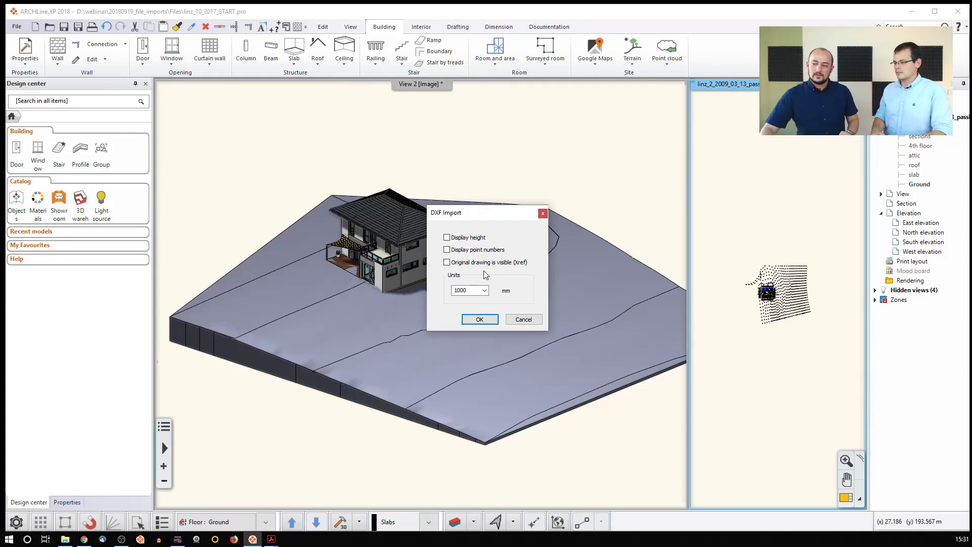
{"action": "left_click", "coordinate": [480, 319]}
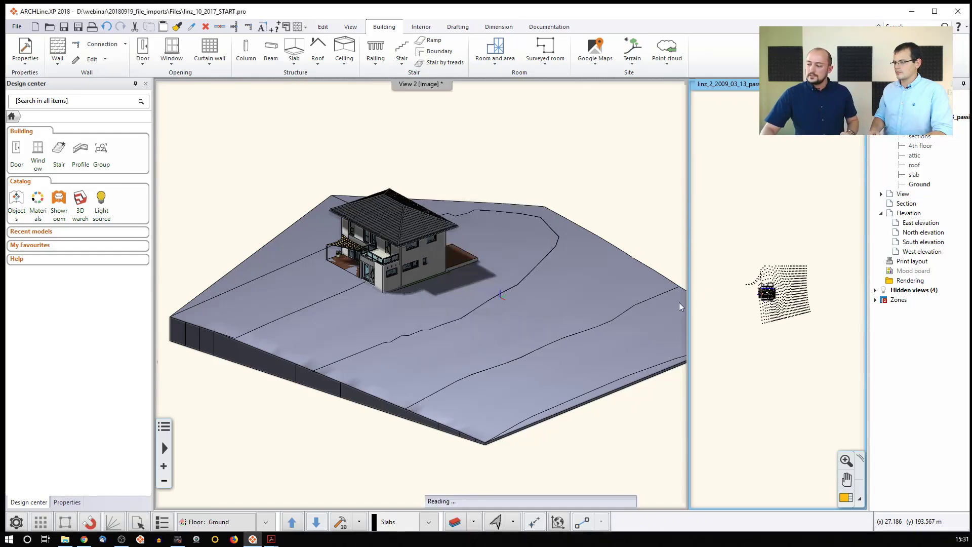
{"action": "left_click", "coordinate": [632, 230]}
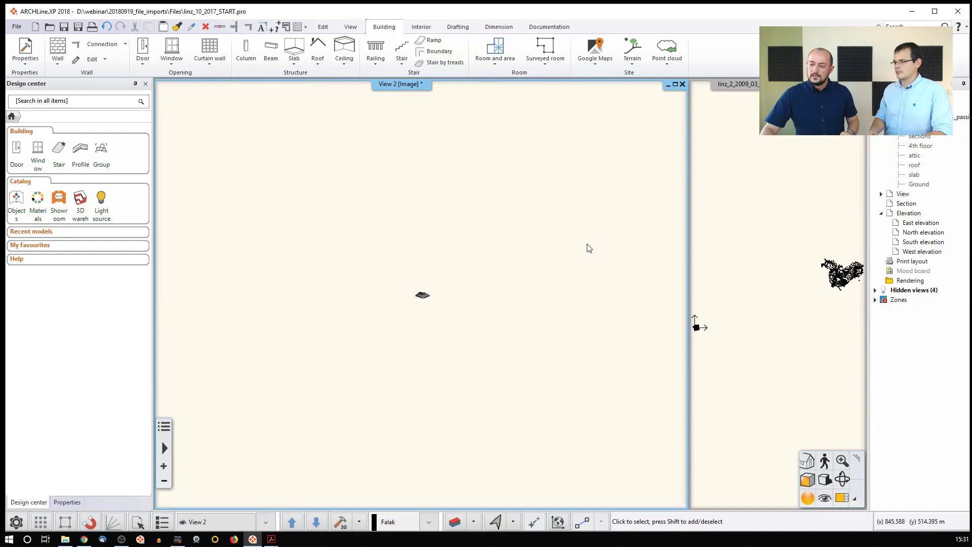
{"action": "middle_click", "coordinate": [557, 252]}
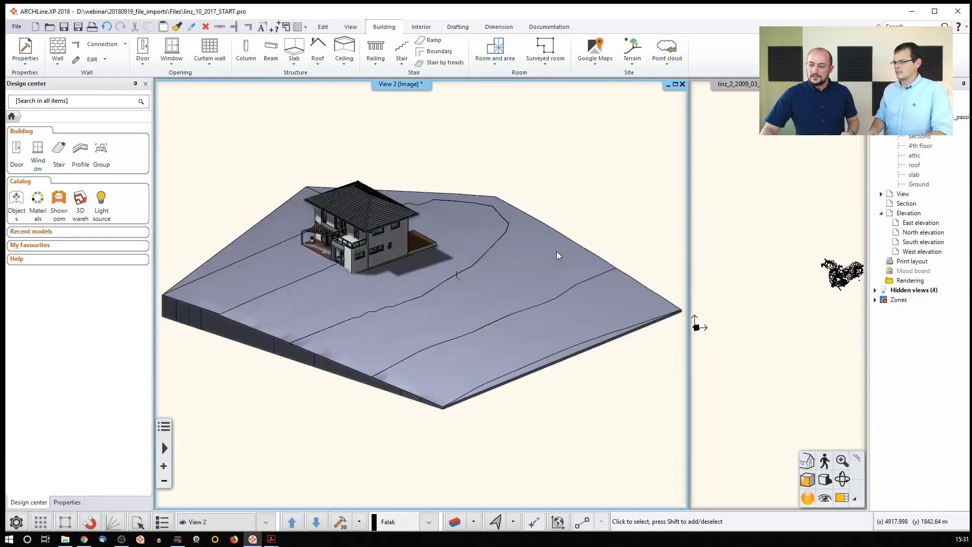